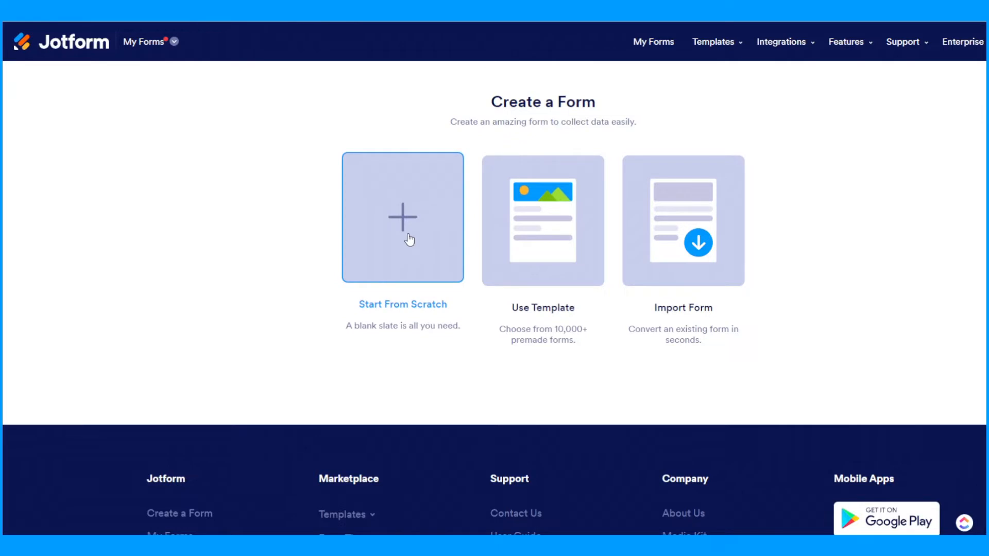
- Start a new form from scratch and add Full Name, Email and Phone fields
click(409, 239)
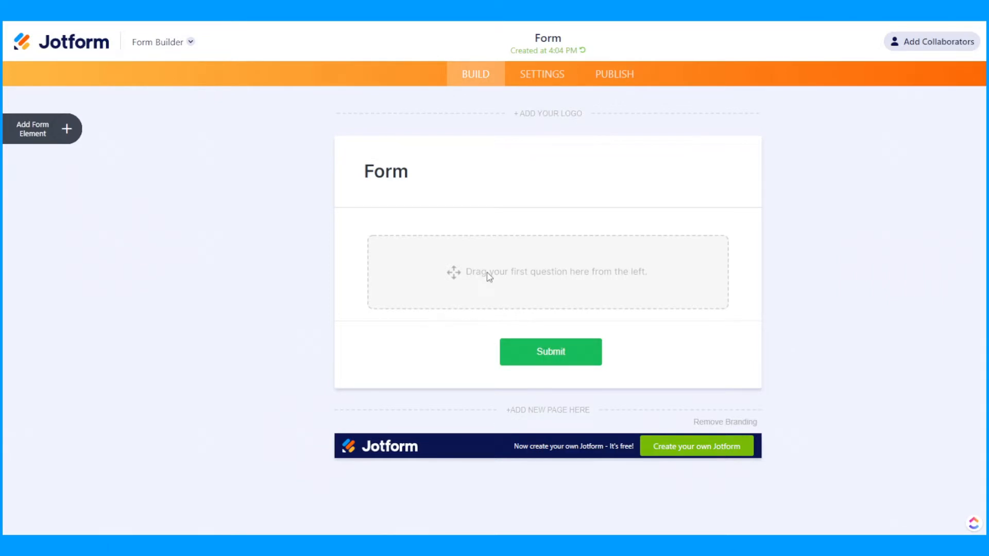
click(33, 129)
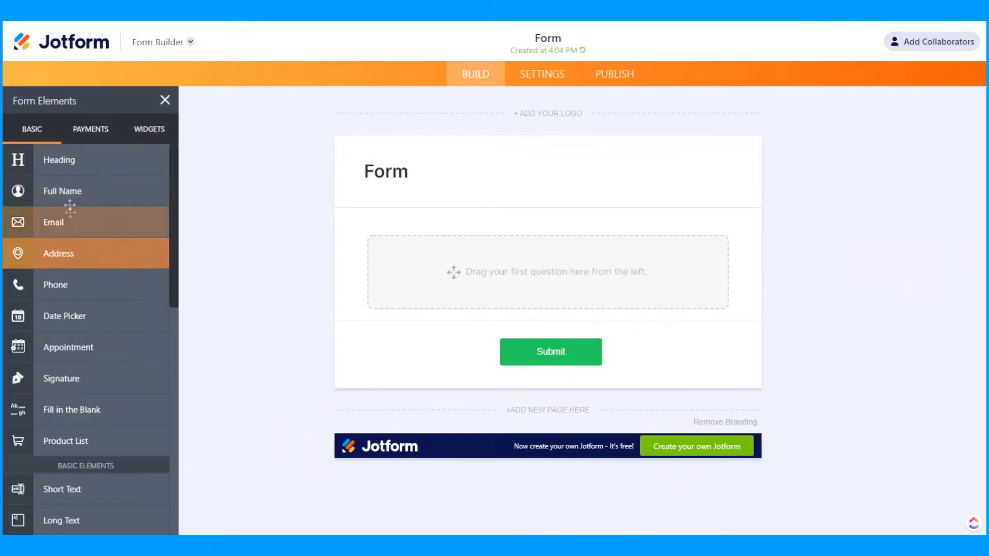
click(67, 192)
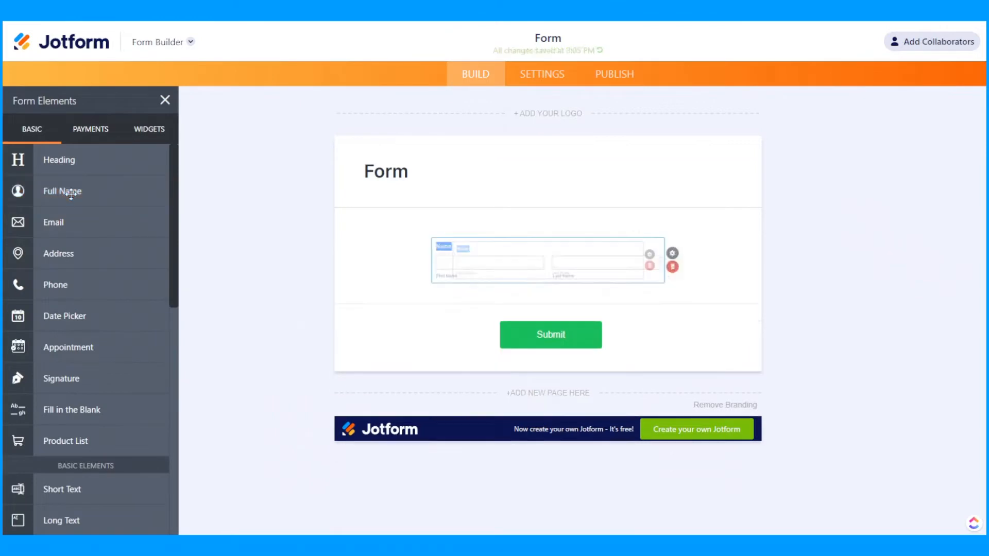
click(59, 224)
click(65, 286)
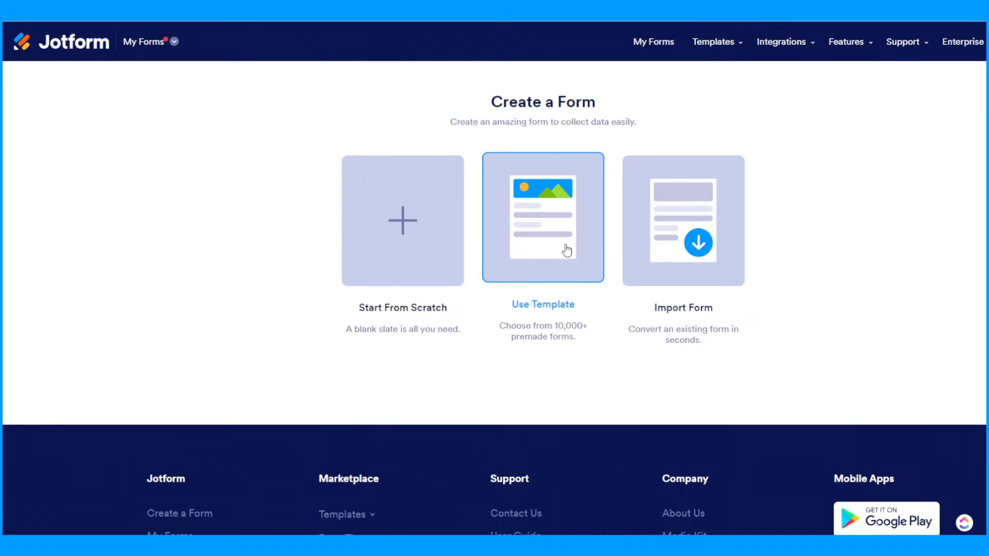
- Preview the Club Membership Registration Form template among the membership registration forms and create a form from it
click(558, 251)
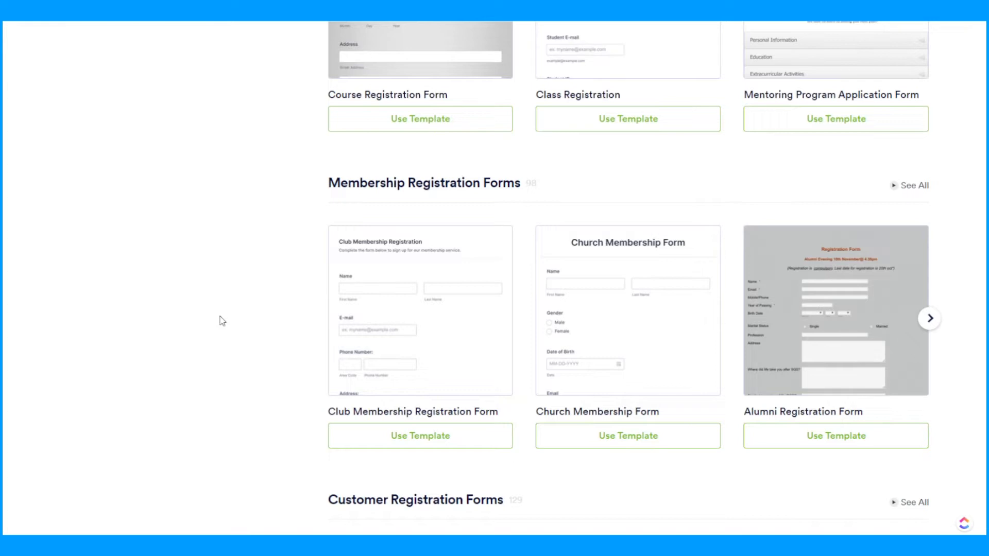
click(451, 388)
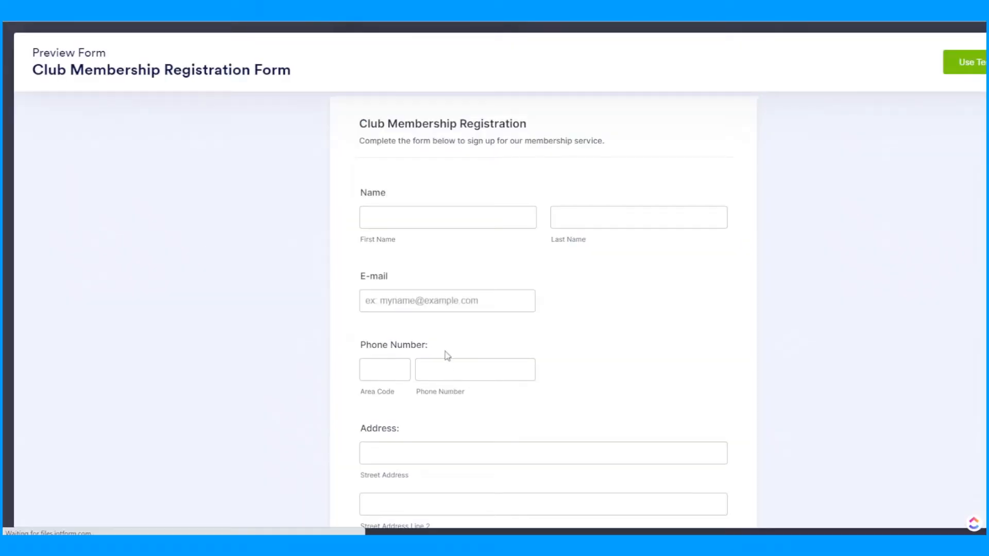
scroll(453, 363, down, 9)
scroll(460, 360, down, 3)
scroll(460, 359, down, 4)
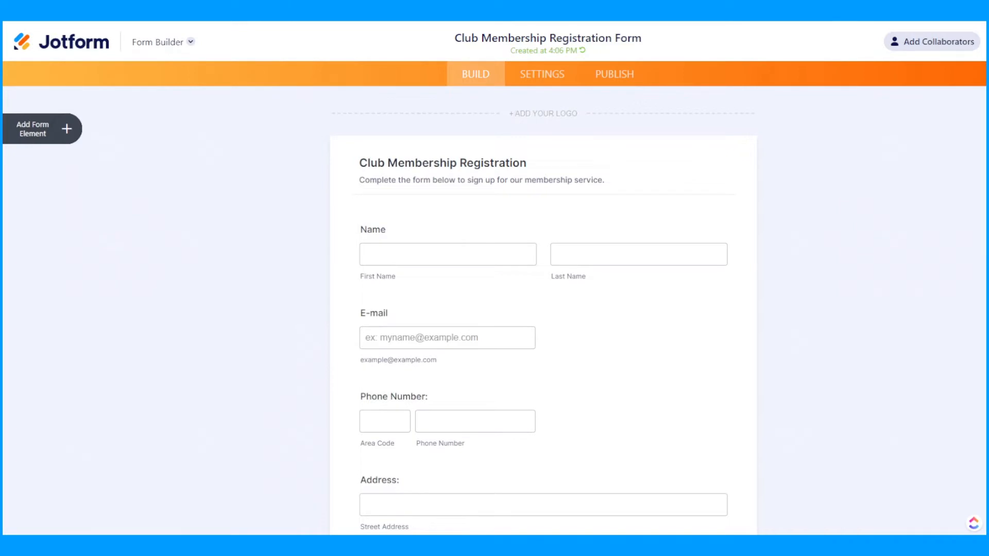
- Change the form's heading to "Anytown Sports Club Membership Registration"
click(360, 164)
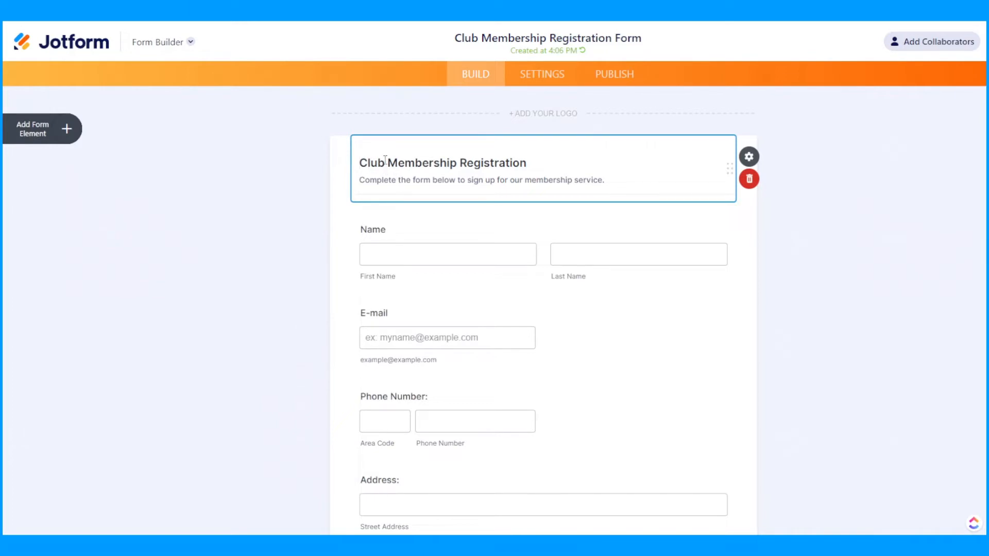
text(An)
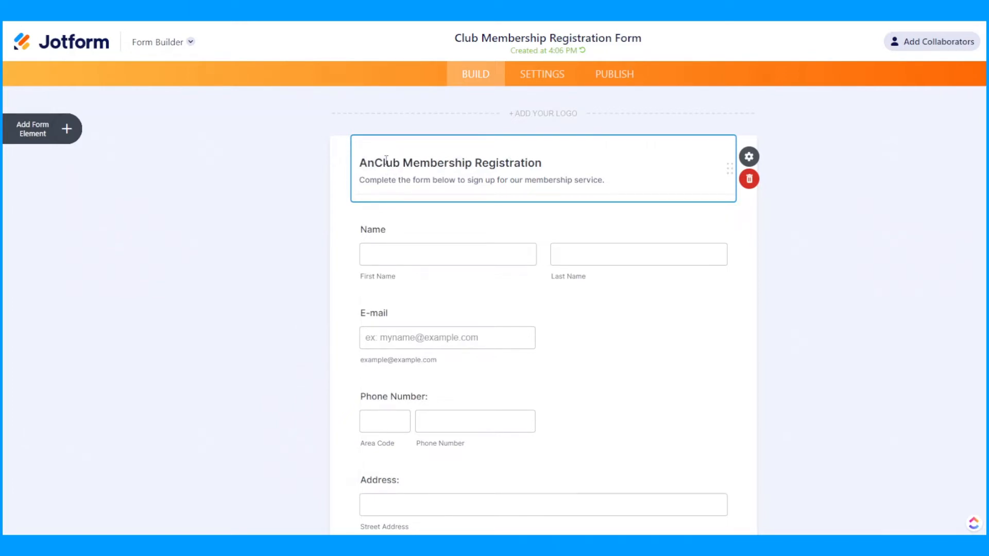
text(ytown Sports)
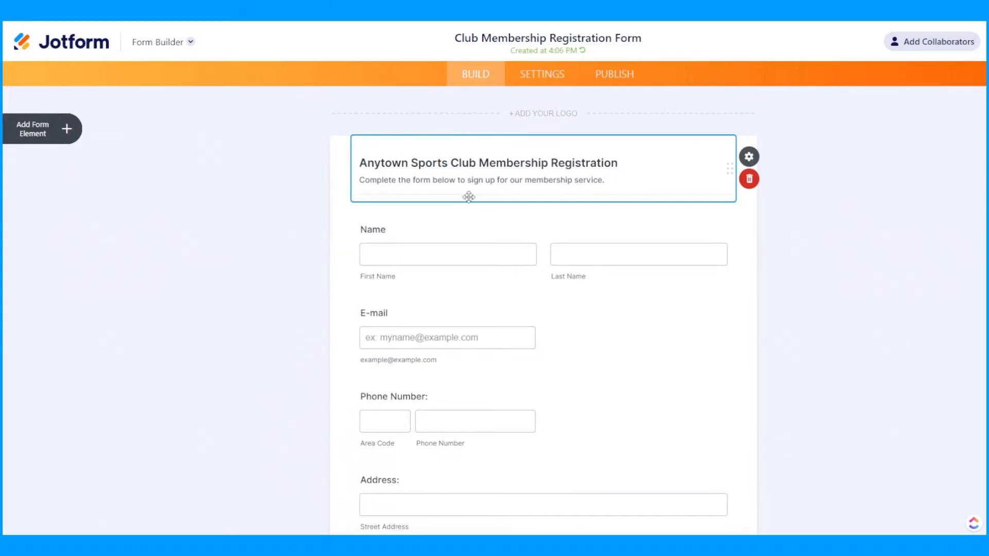
- Delete the "Where did you hear about us?" question and the closing thank-you paragraph above the submit button
scroll(468, 196, down, 10)
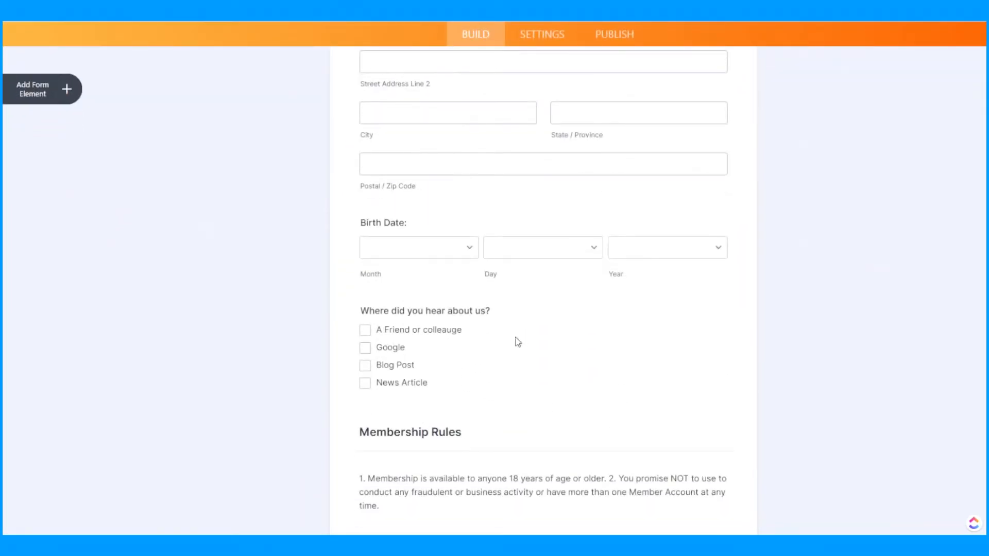
click(516, 338)
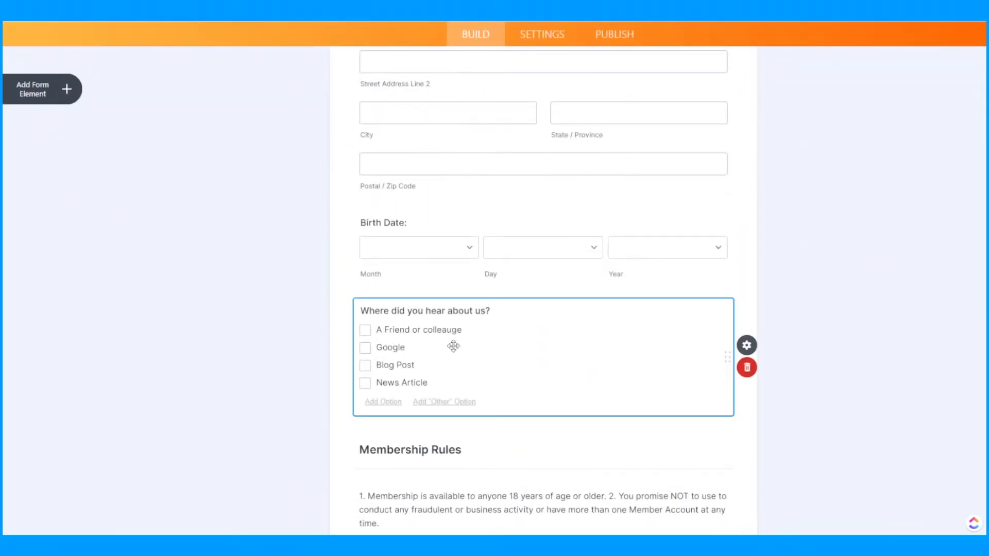
click(743, 371)
scroll(599, 342, down, 5)
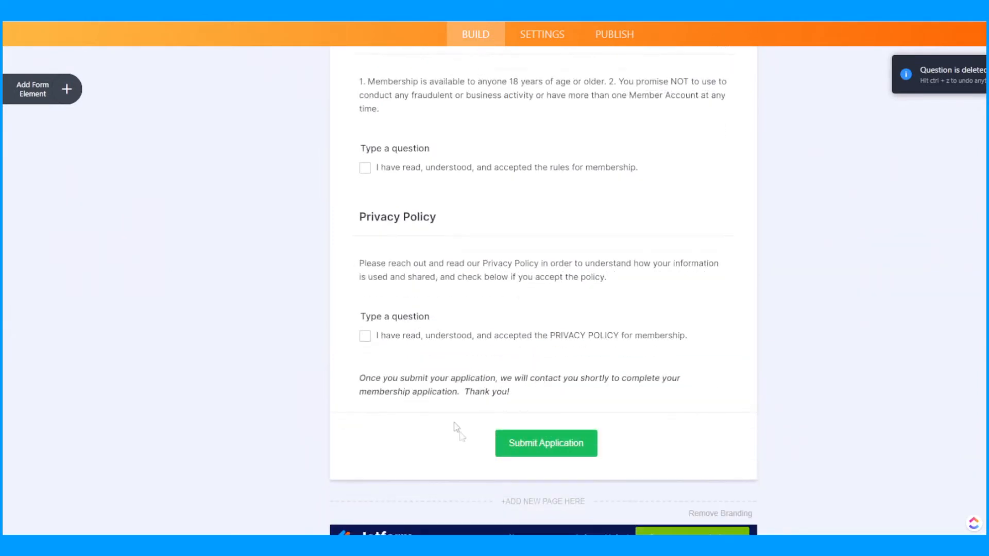
click(442, 389)
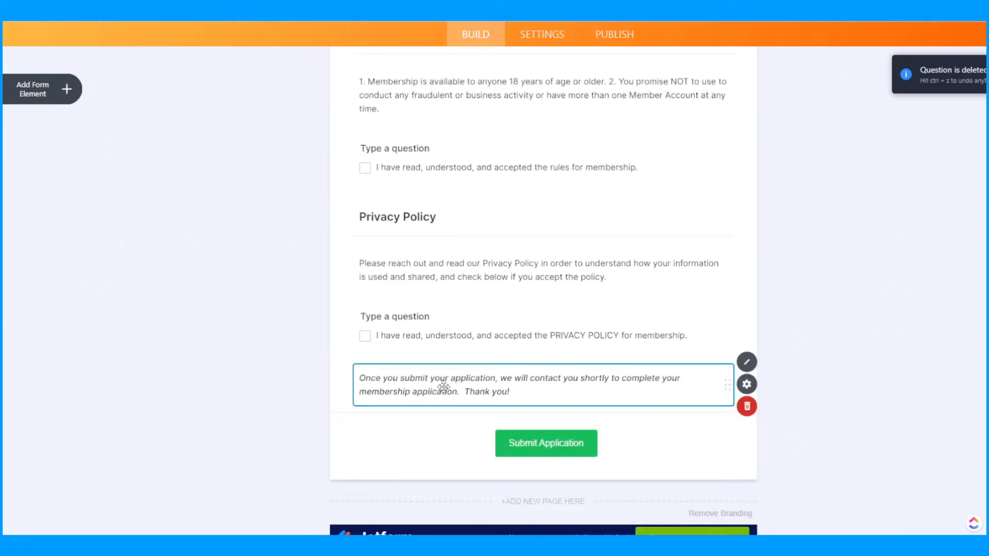
click(746, 410)
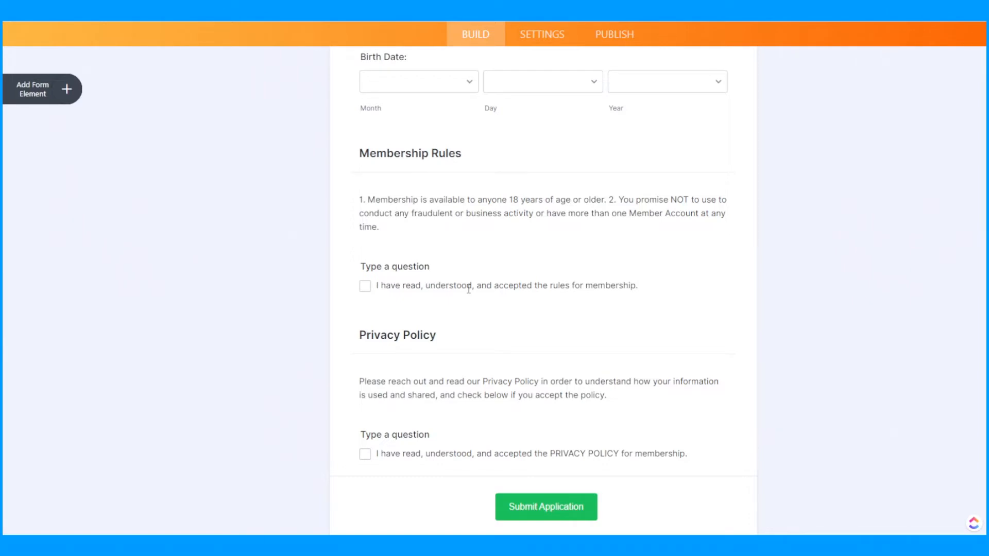
- Browse the form elements available for adding to the club membership form
scroll(470, 299, down, 3)
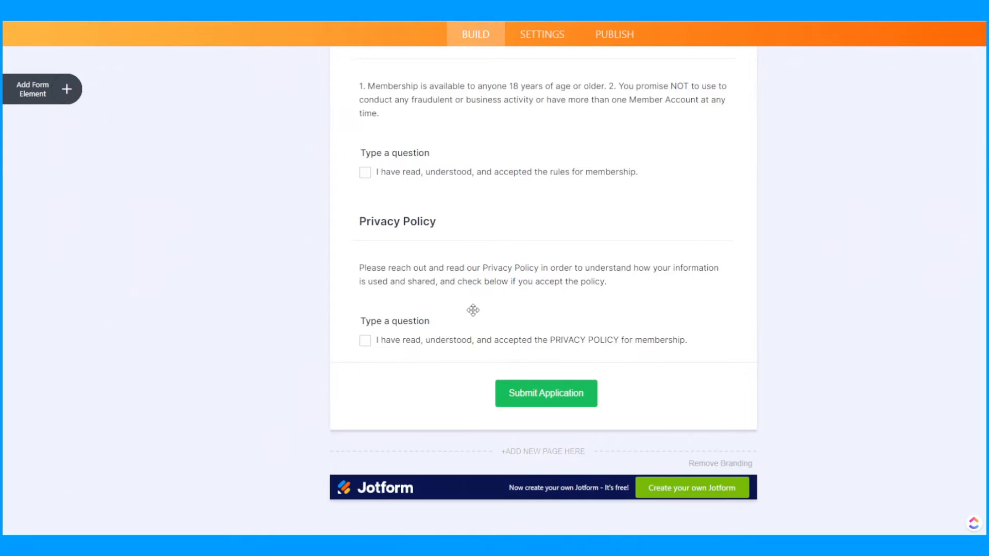
click(66, 89)
scroll(72, 170, down, 3)
click(72, 170)
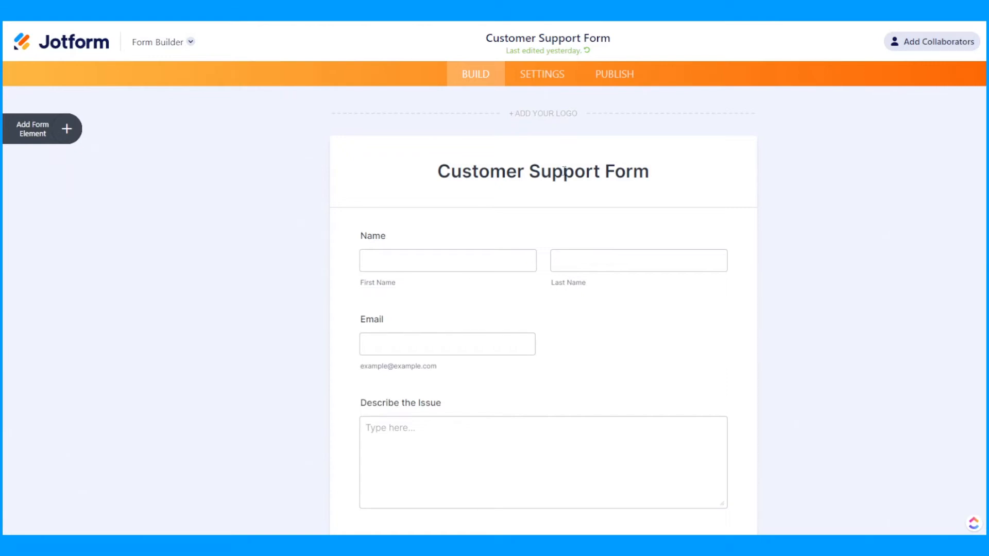
- Review the fields of the Customer Support Form and the Document and Photo Upload form
scroll(491, 183, down, 4)
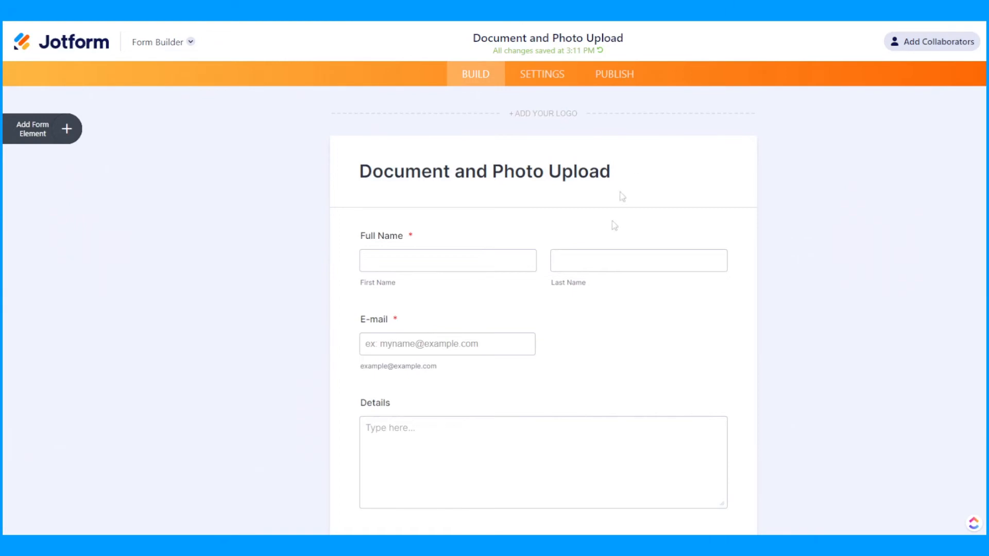
scroll(601, 252, down, 4)
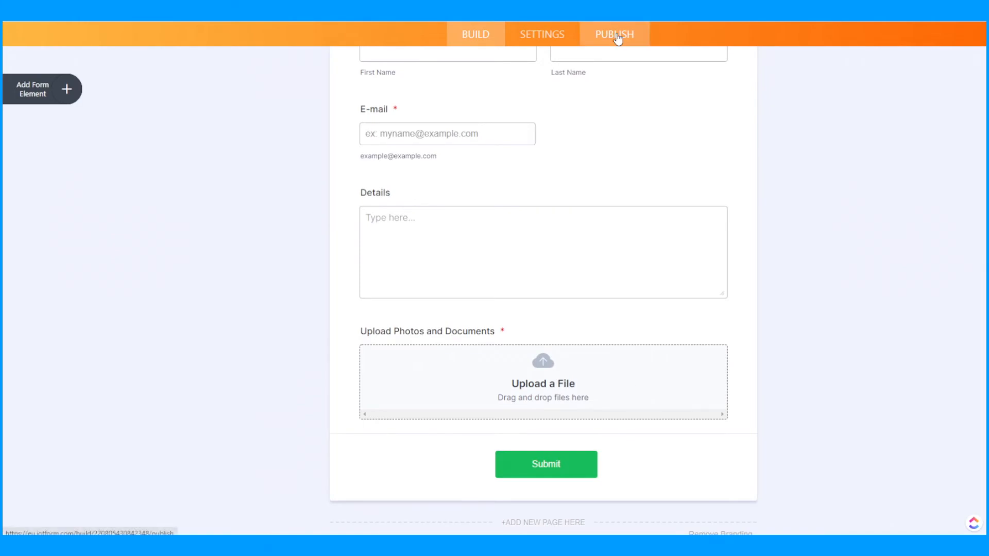
- Show the direct share link and the embed options of the Document and Photo Upload form
click(616, 35)
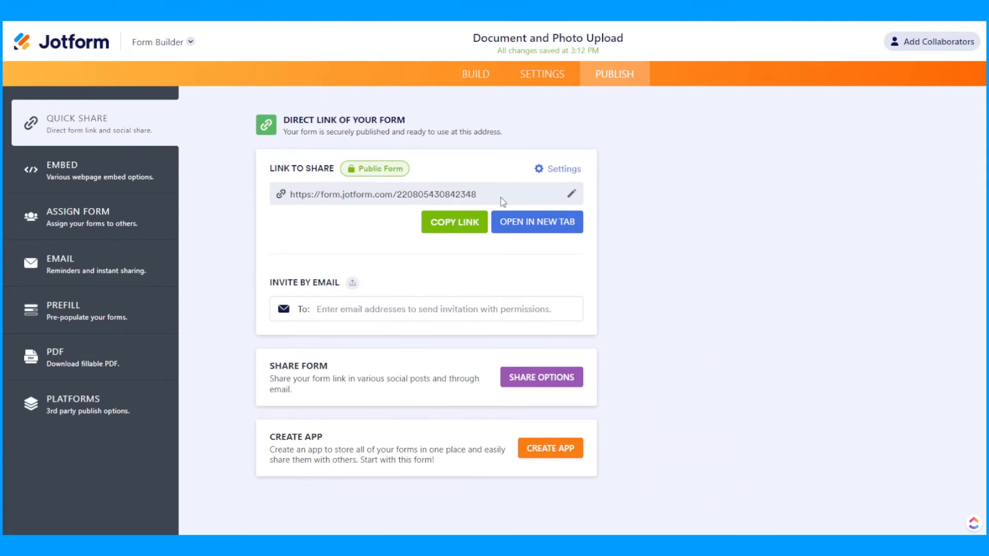
click(107, 177)
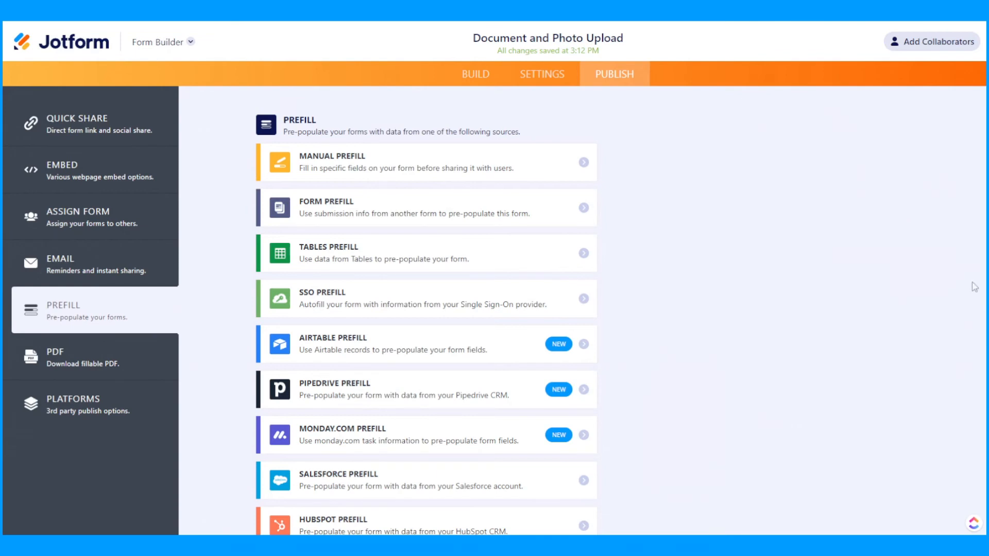
- Create a manual prefill for the Document and Photo Upload form with the recipient's full name and e-mail filled in
click(399, 168)
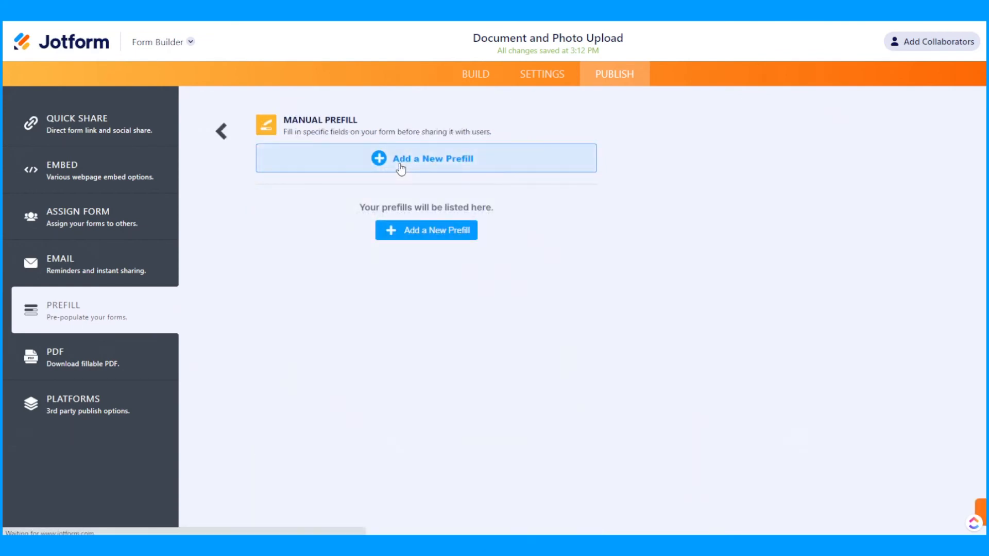
click(436, 232)
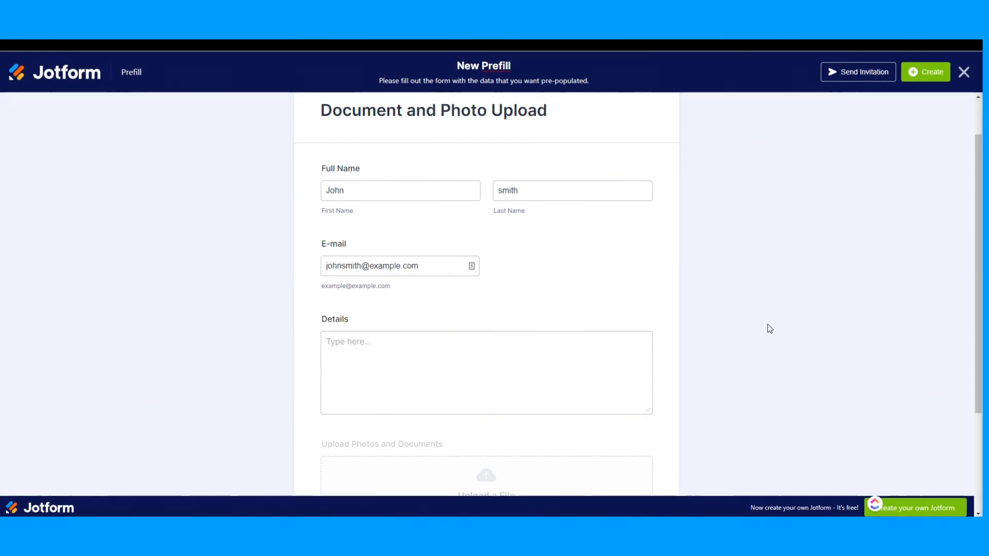
scroll(768, 325, down, 3)
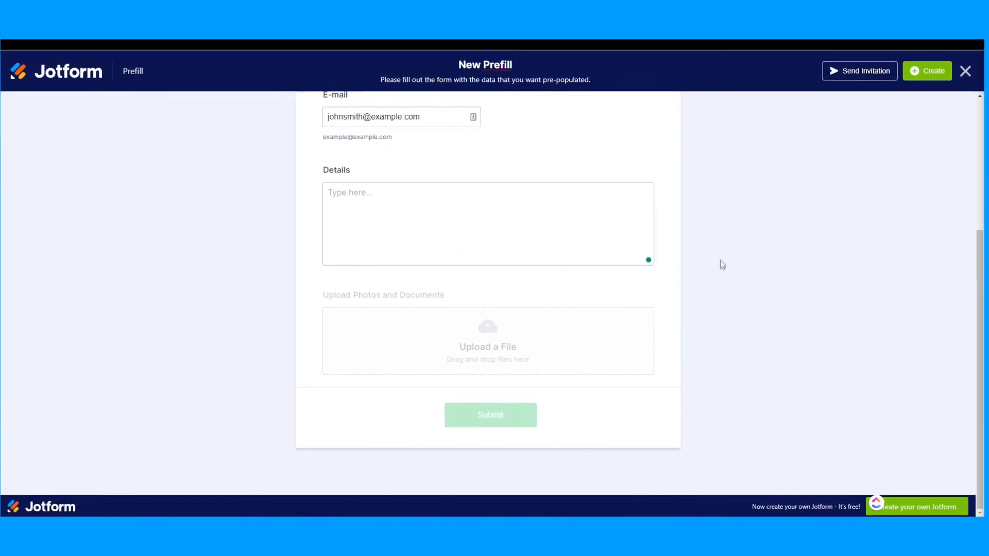
scroll(721, 263, up, 5)
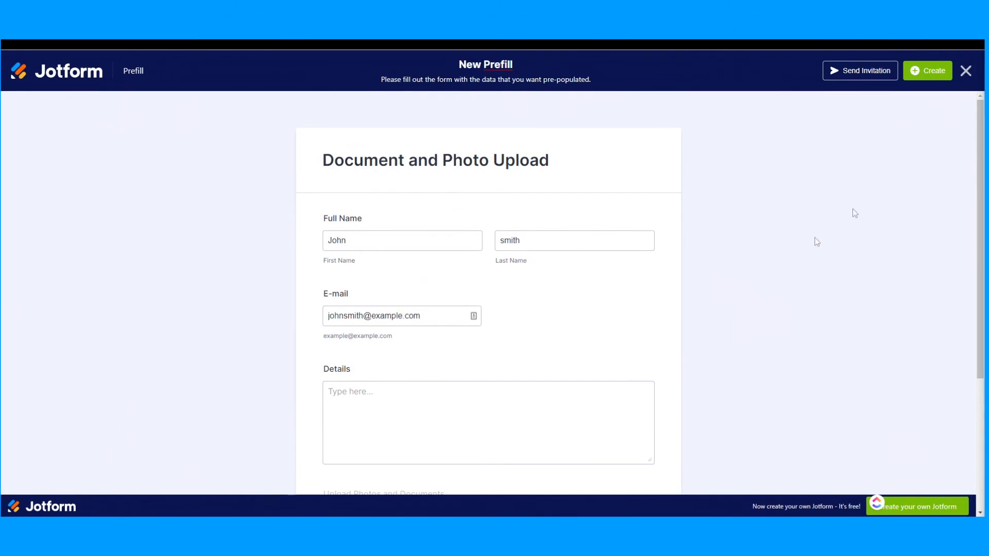
click(933, 72)
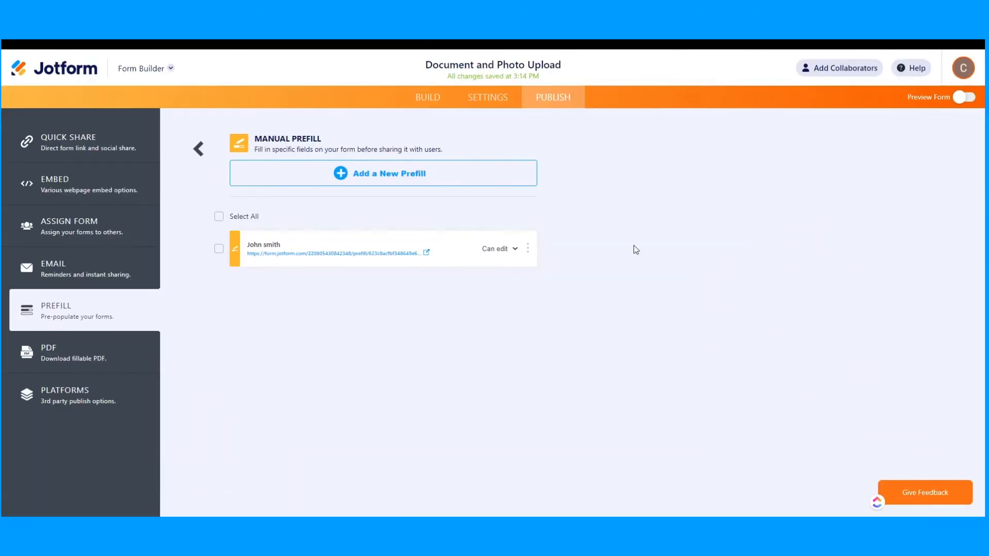